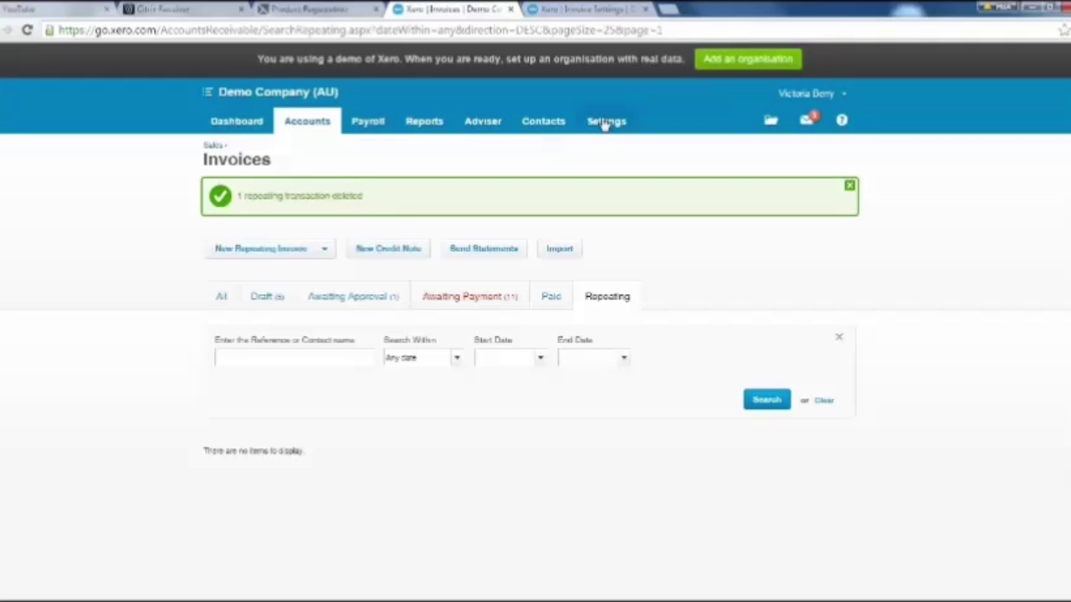
Step: Open the invoice settings and look through the Standard, Special Projects and Very orange invoice! branding themes
click(606, 122)
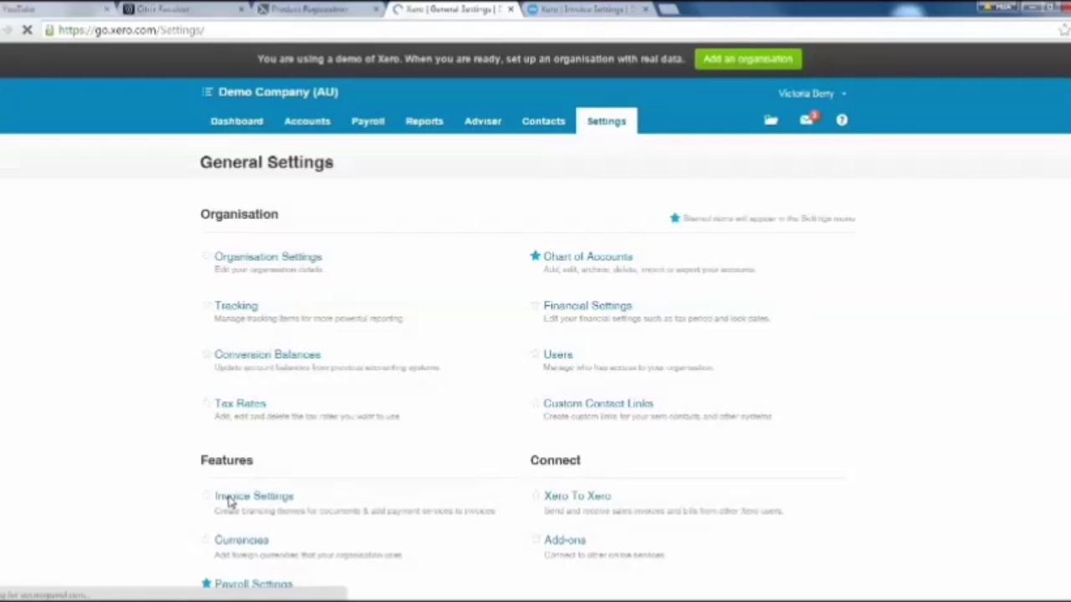
click(590, 10)
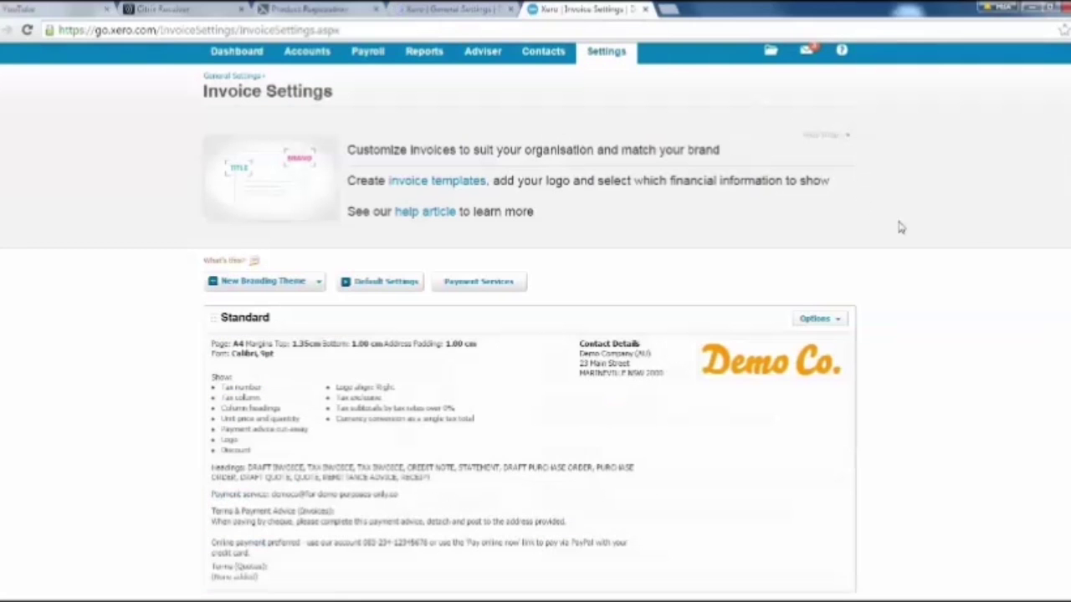
scroll(975, 260, up, 1)
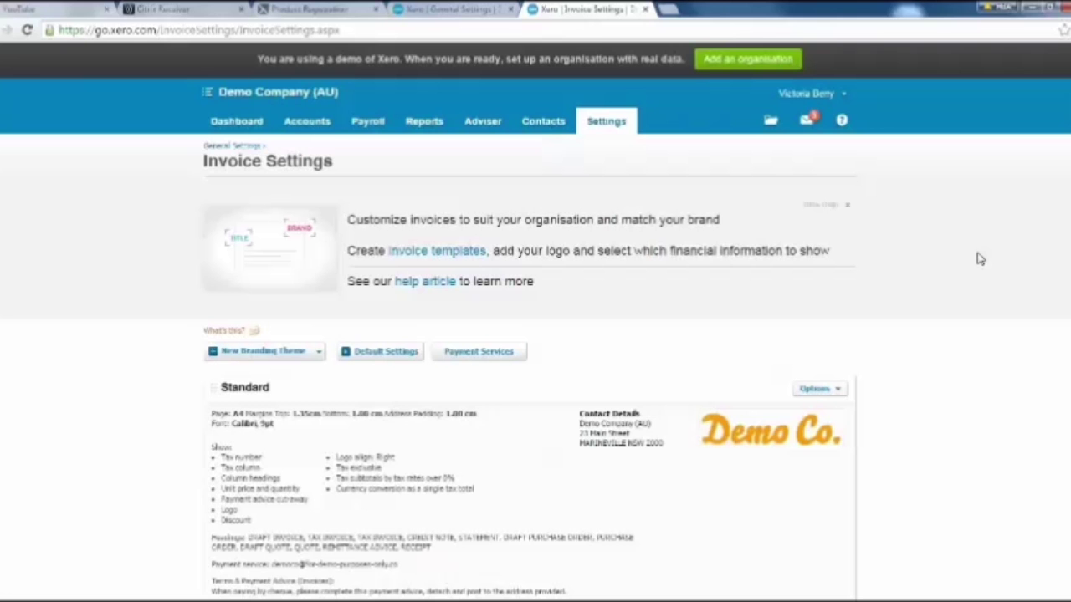
scroll(960, 380, down, 5)
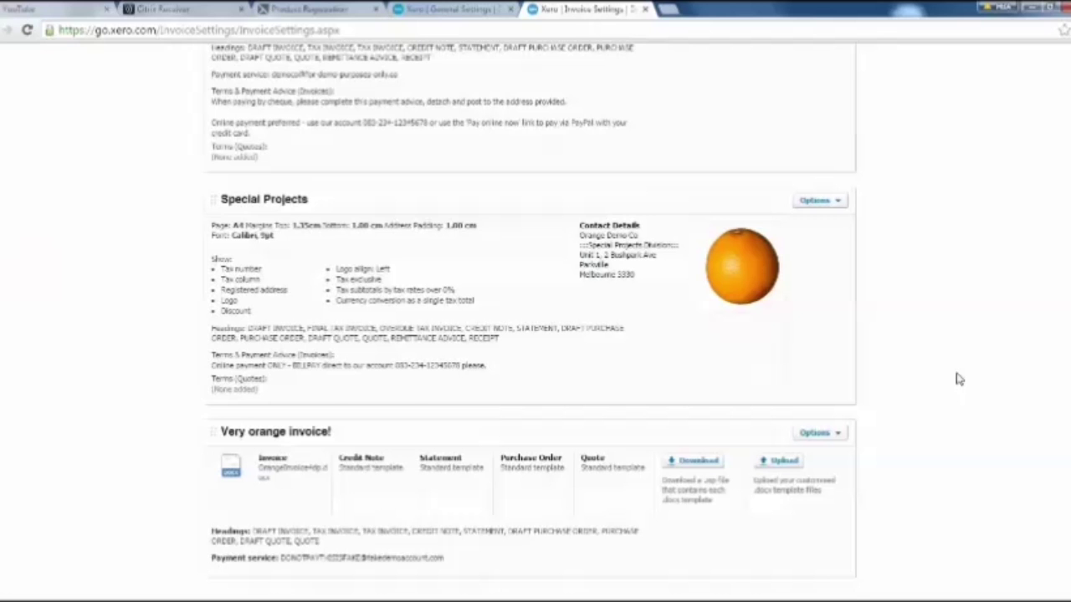
scroll(960, 379, up, 6)
scroll(902, 418, down, 5)
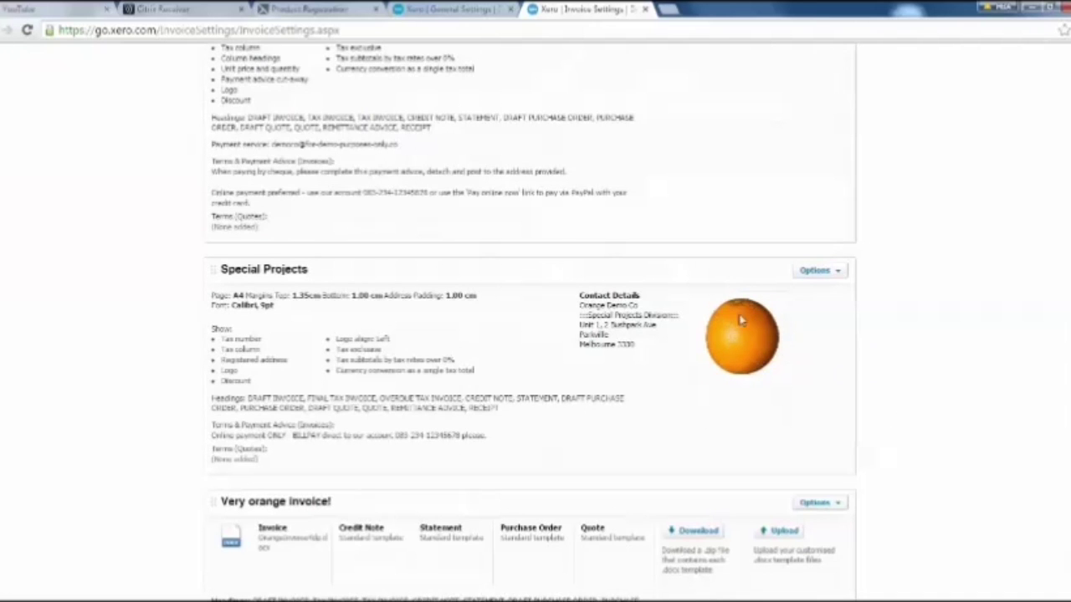
scroll(879, 406, down, 2)
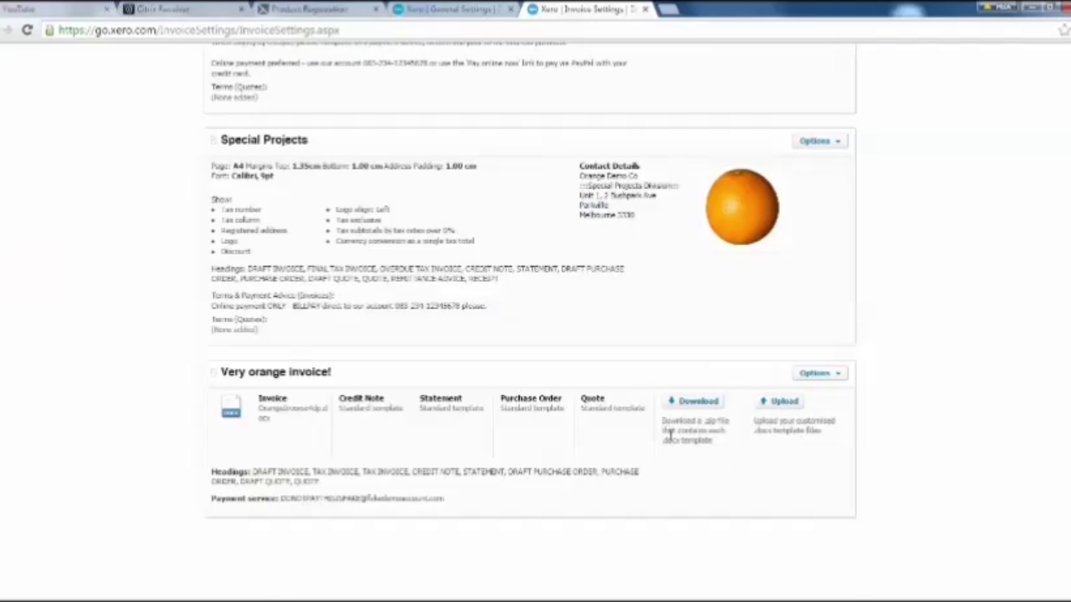
scroll(774, 440, up, 3)
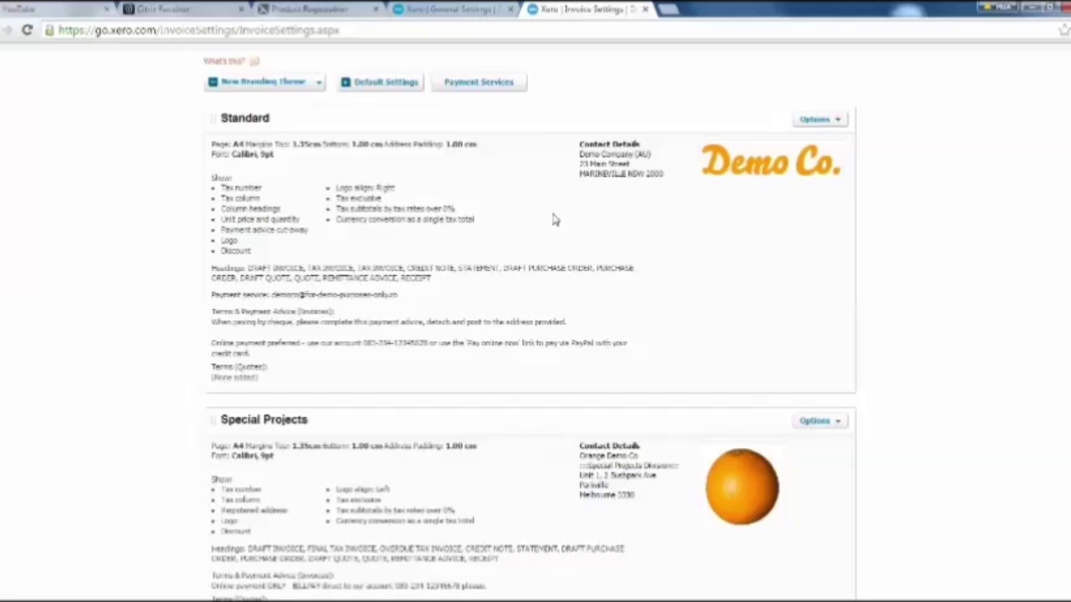
Step: Edit the Standard branding theme and set its quote title to ESTIMATE
click(839, 120)
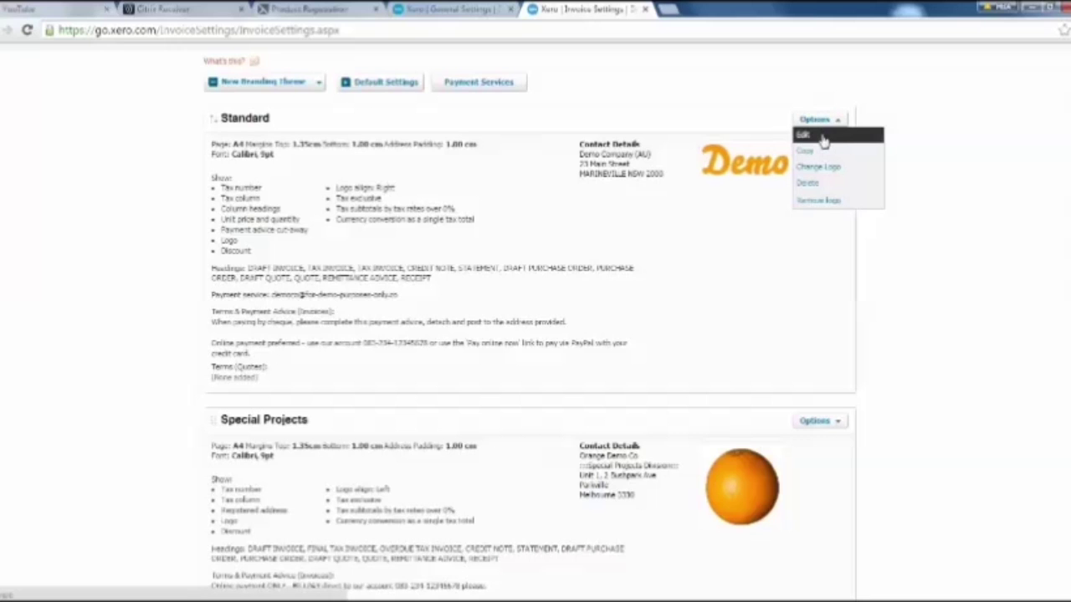
click(823, 138)
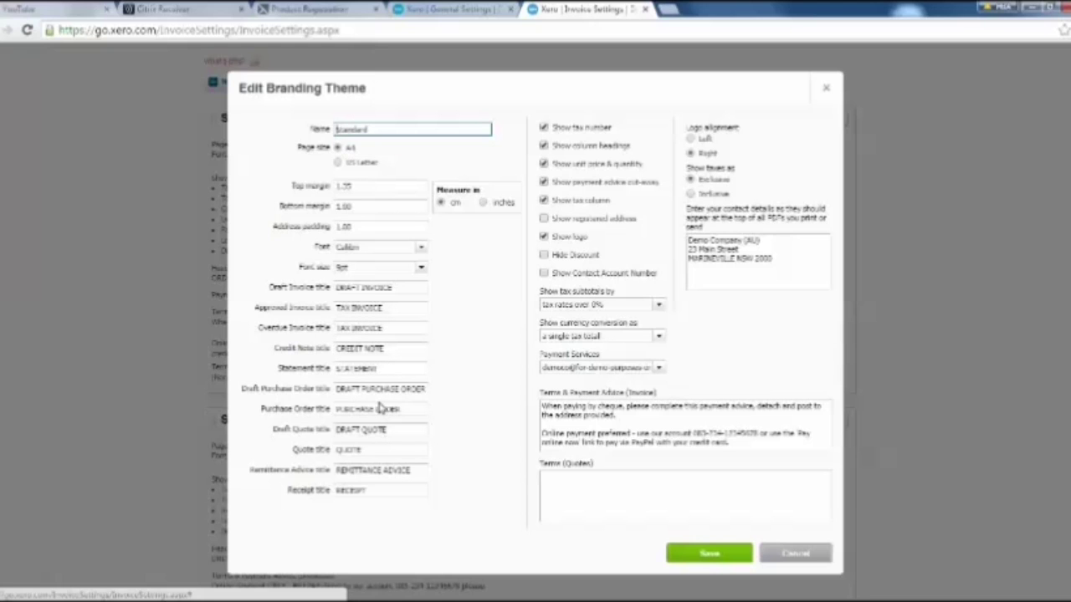
double_click(361, 450)
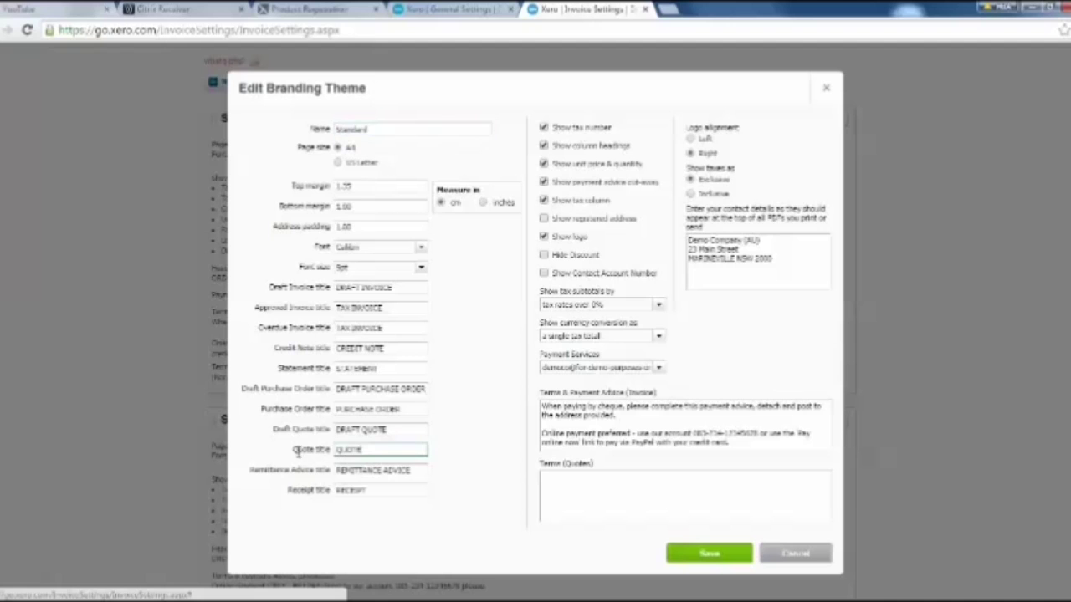
text(ESTIMATE)
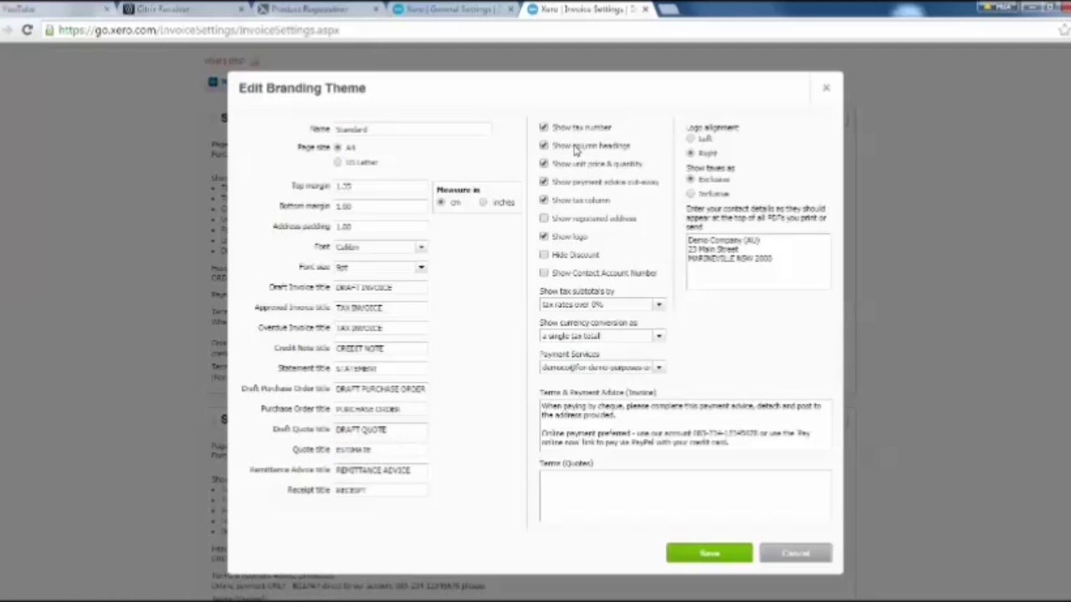
Step: Hide the payment advice cut-away and the tax column in the theme, keeping the selected payment service
click(545, 183)
click(545, 202)
click(658, 370)
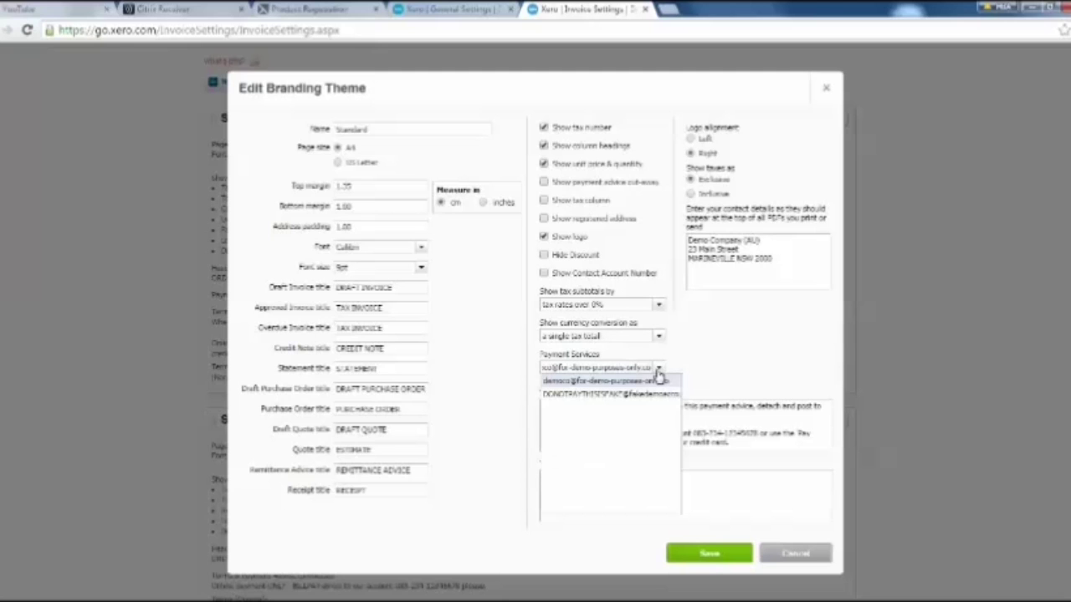
click(657, 379)
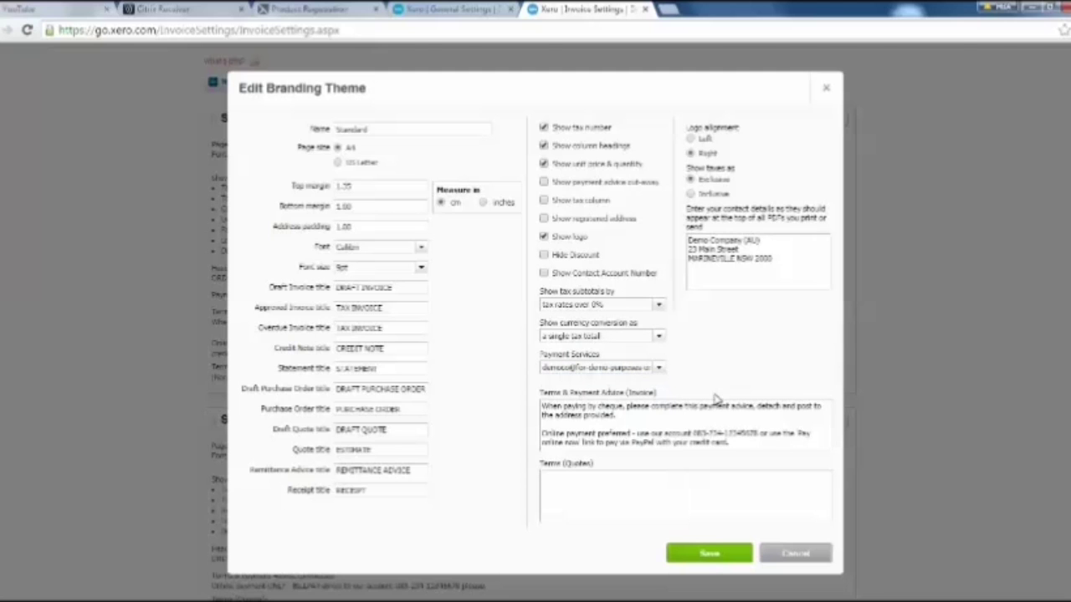
Step: Delete the paragraph about paying by cheque from the invoice terms and payment advice
click(660, 420)
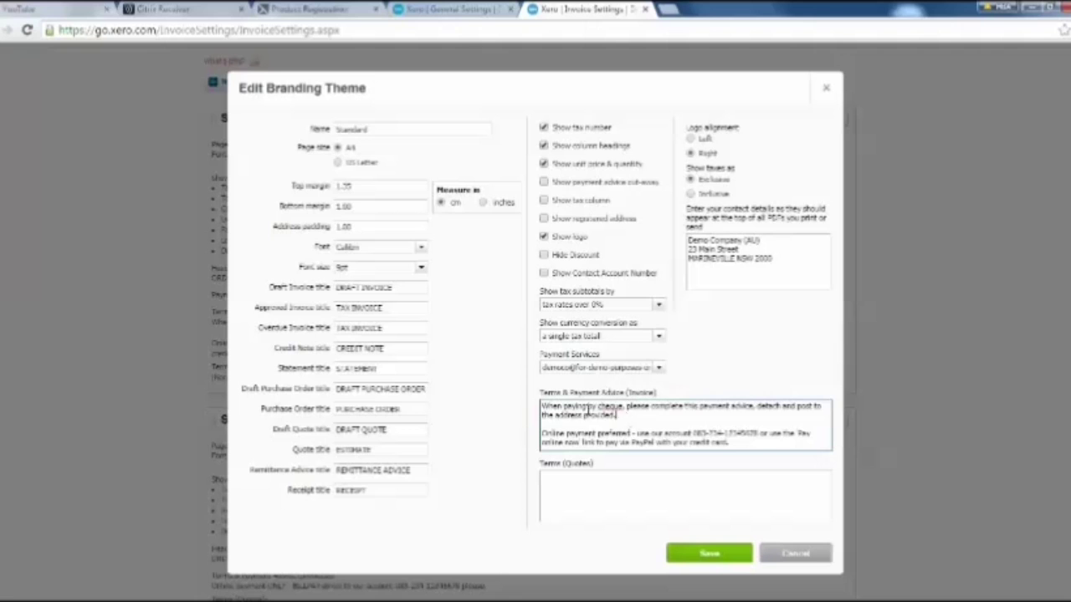
triple_click(588, 410)
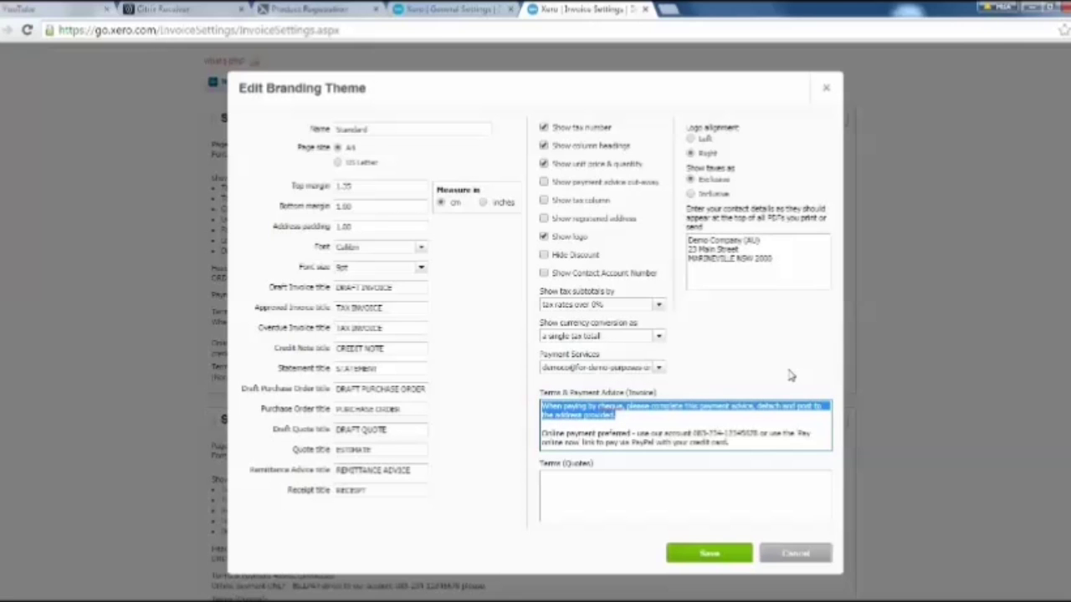
key(Delete)
key(Delete)
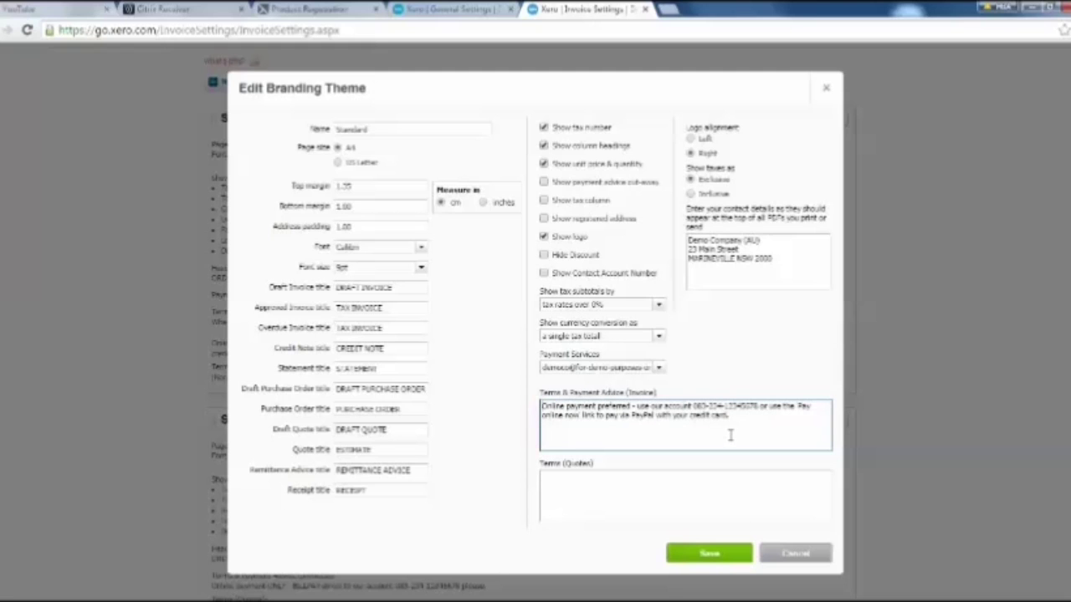
Step: Enter the quote terms "This Quote is valid for 30 Days. 20% deposit is required upon acceptance." and append a copy of the invoice's online payment paragraph
click(601, 492)
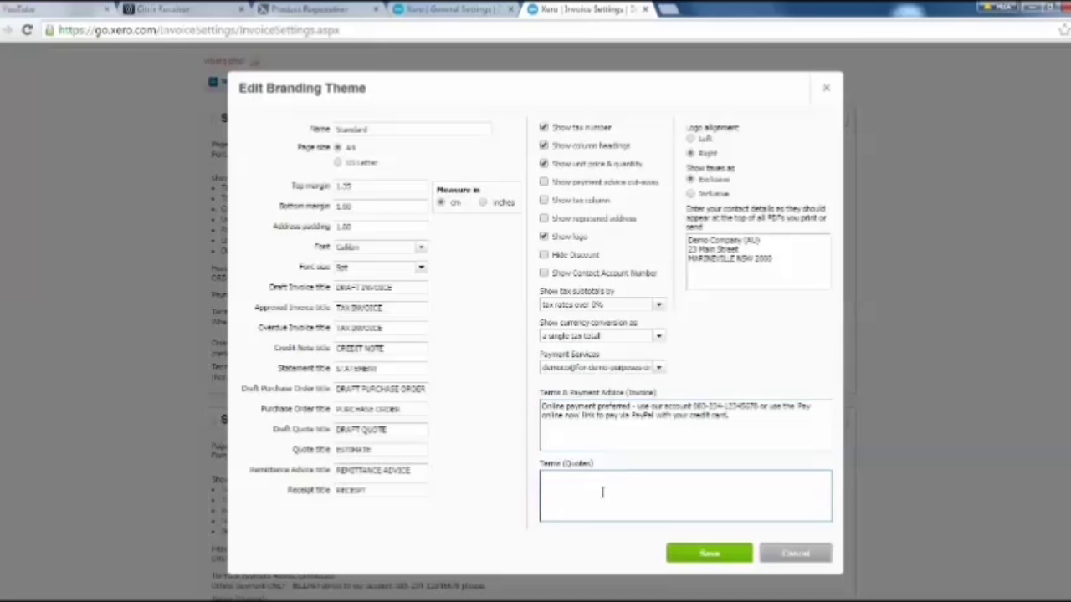
text(This Quote is valid for 30 Days. 20% deposit is required upon acce)
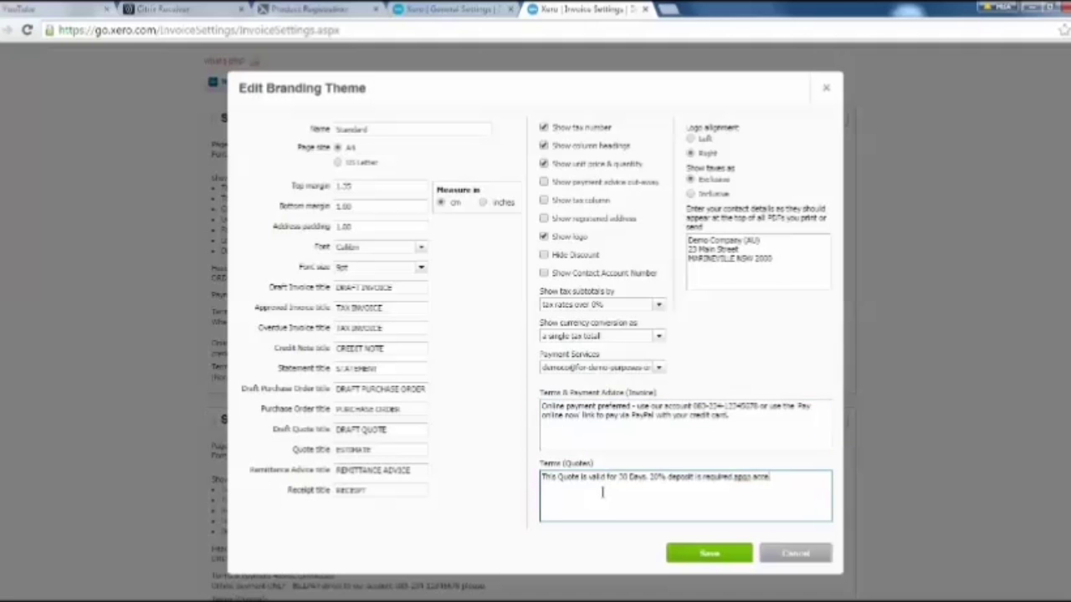
drag(730, 416, 534, 400)
right_click(559, 408)
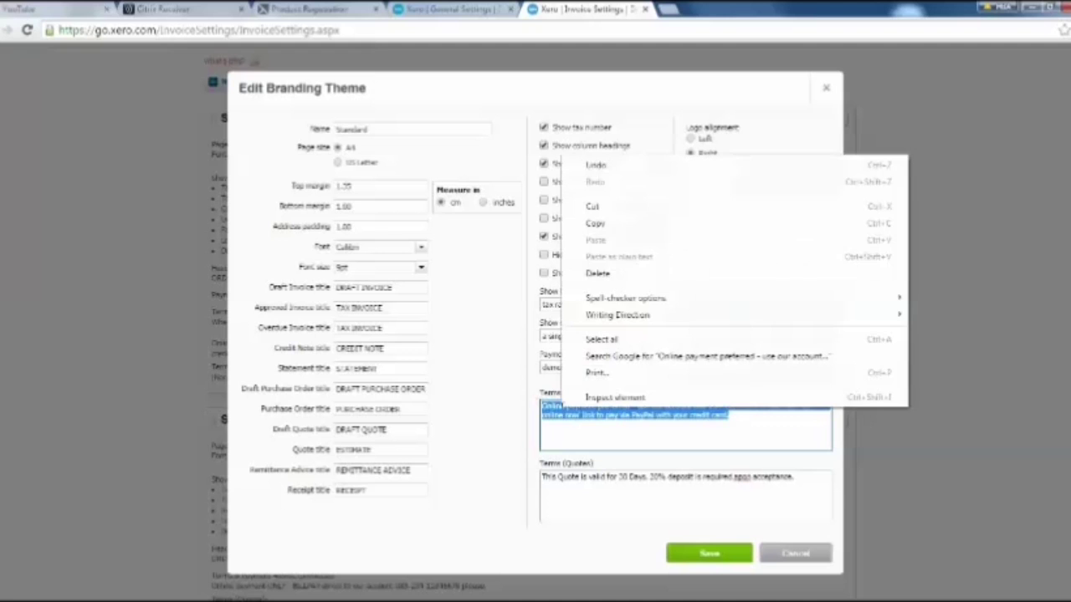
click(638, 223)
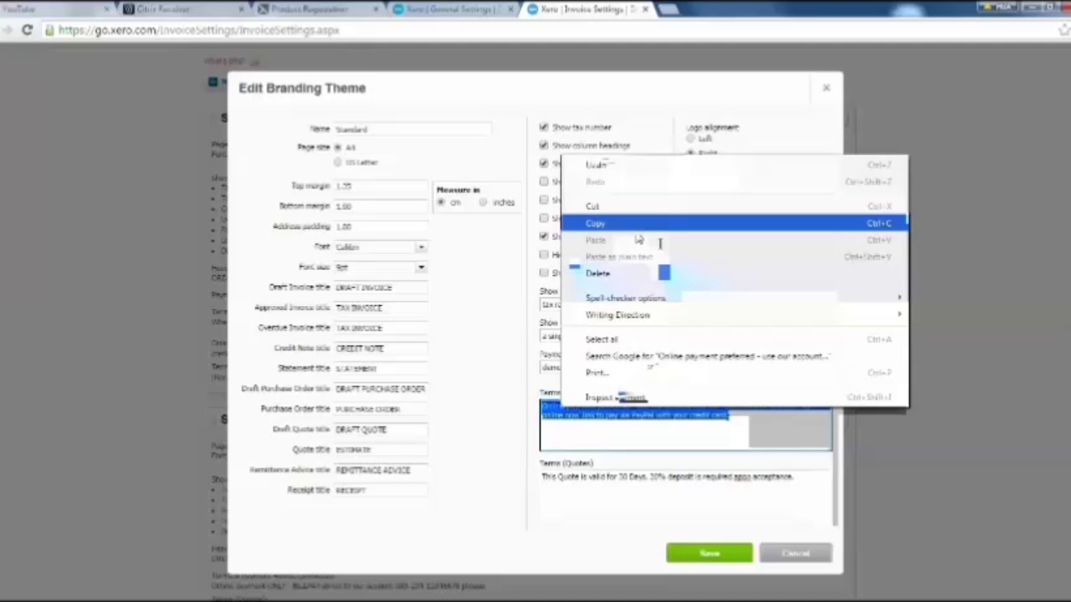
click(803, 477)
key(Return)
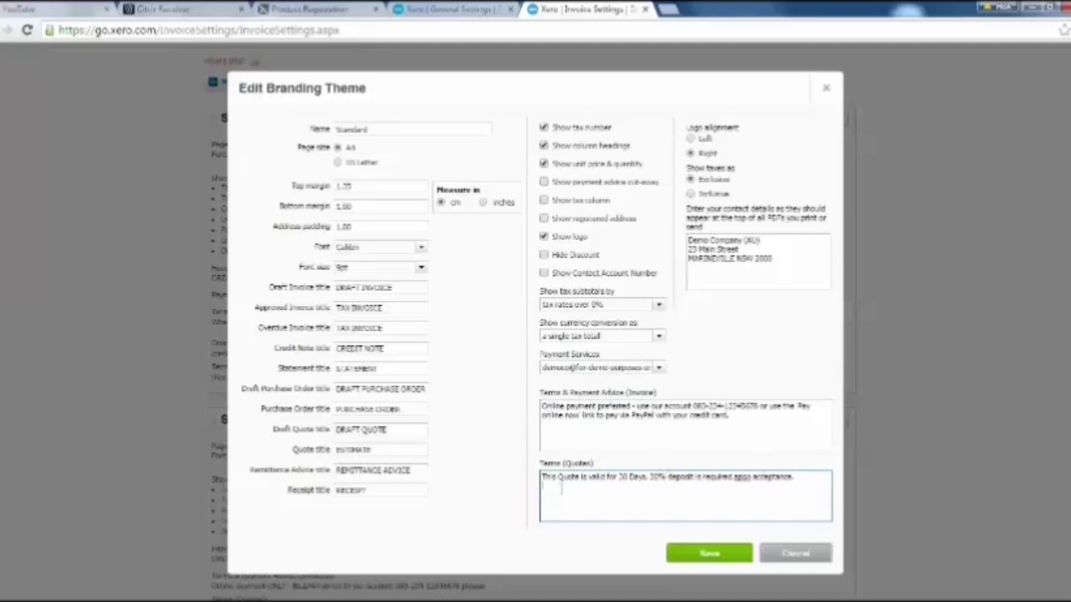
right_click(550, 508)
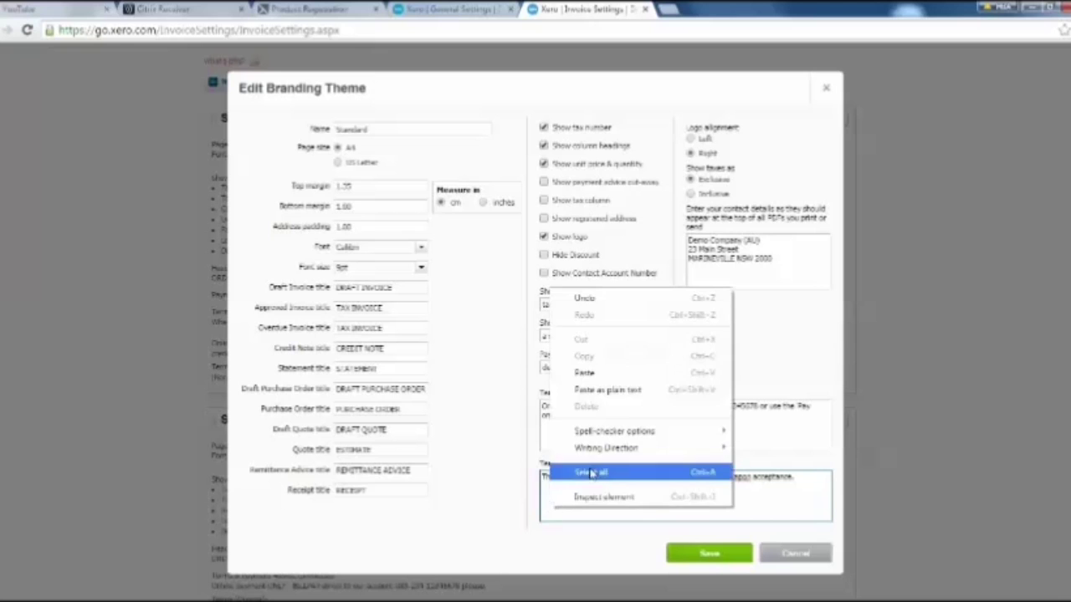
click(598, 388)
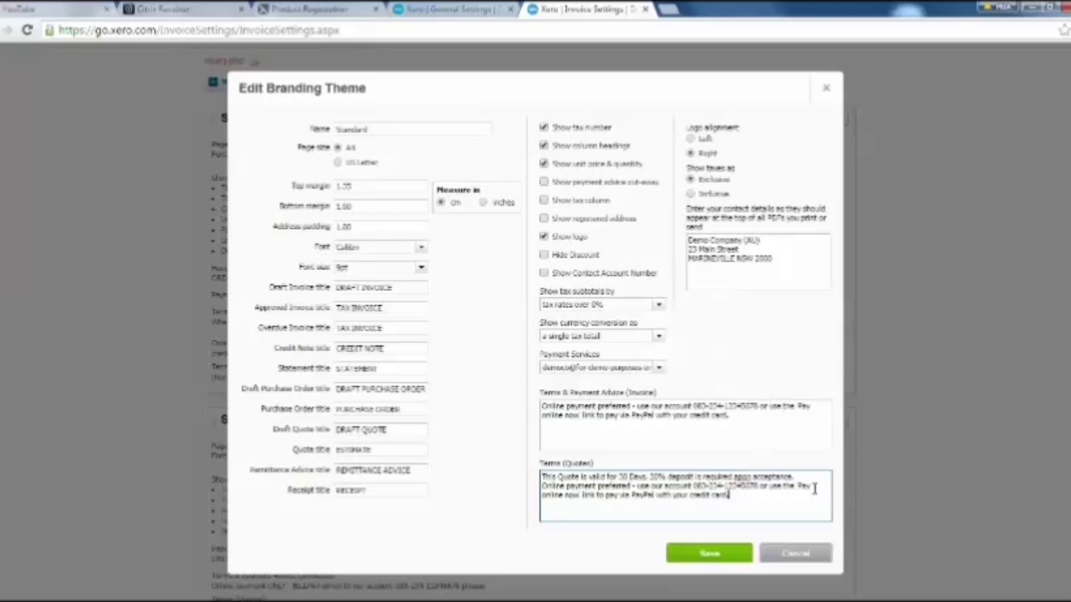
key(Return)
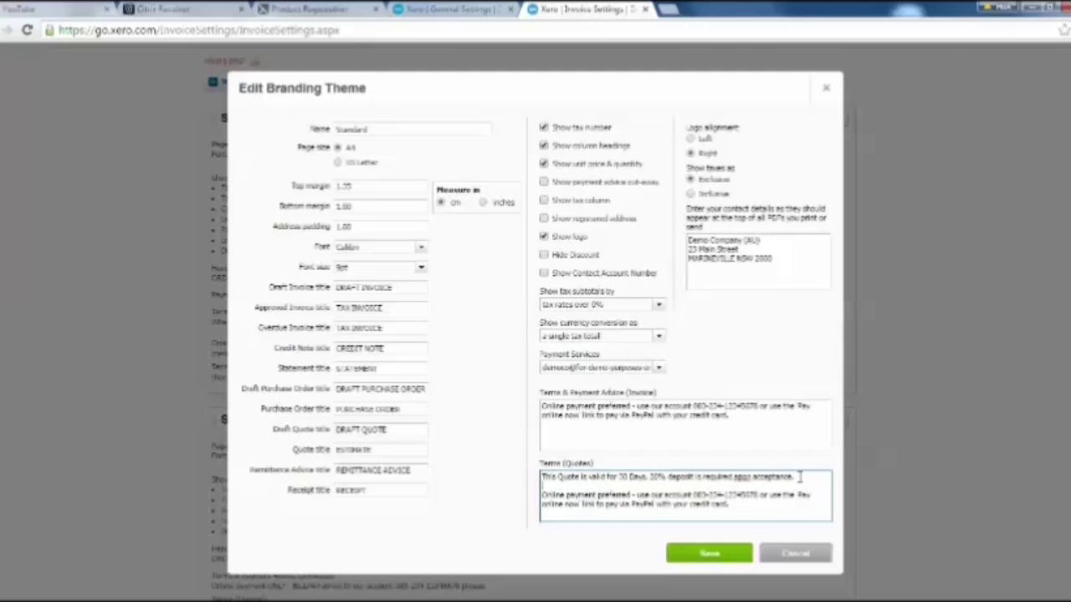
Step: Remove "(AU)" from the company name in the theme's contact details and save the branding theme
click(711, 559)
drag(743, 240, 765, 241)
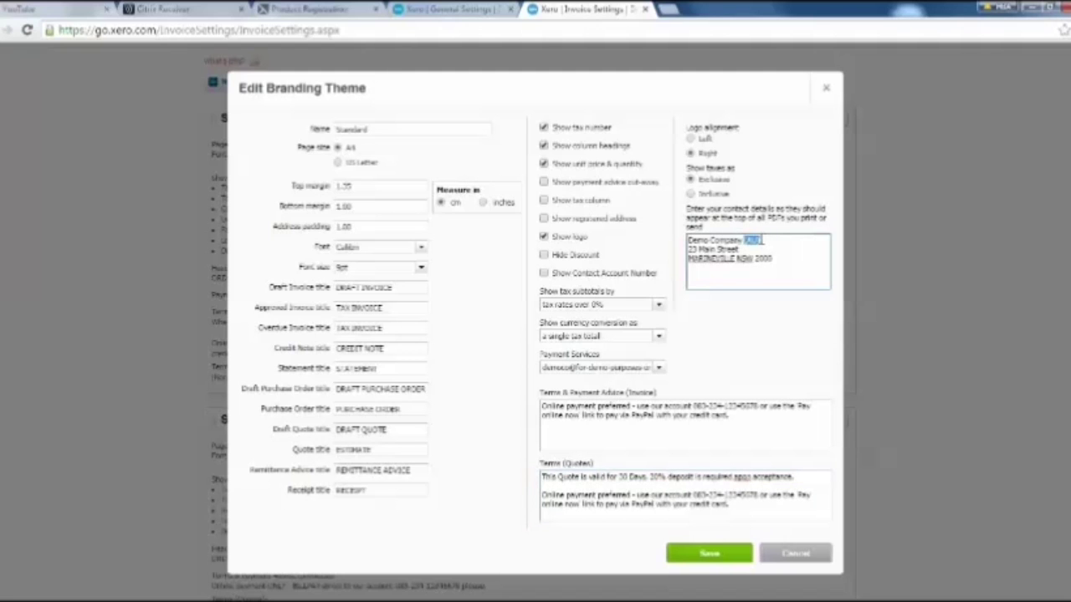
key(BackSpace)
click(706, 554)
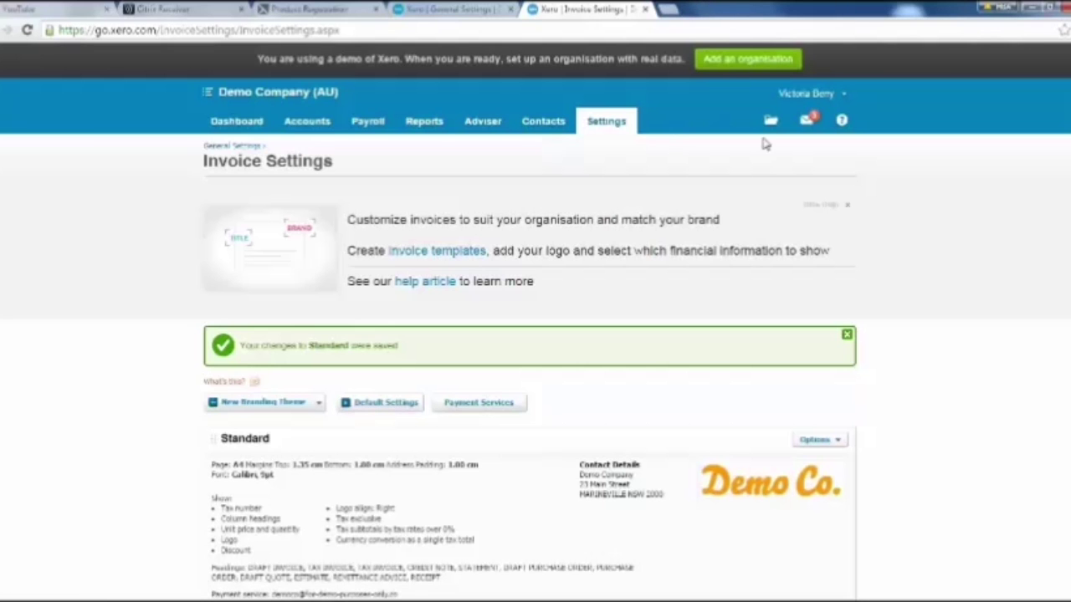
Step: Review the saved Standard theme, the types available for a new branding theme, and the other existing themes
scroll(972, 365, down, 1)
scroll(972, 365, down, 3)
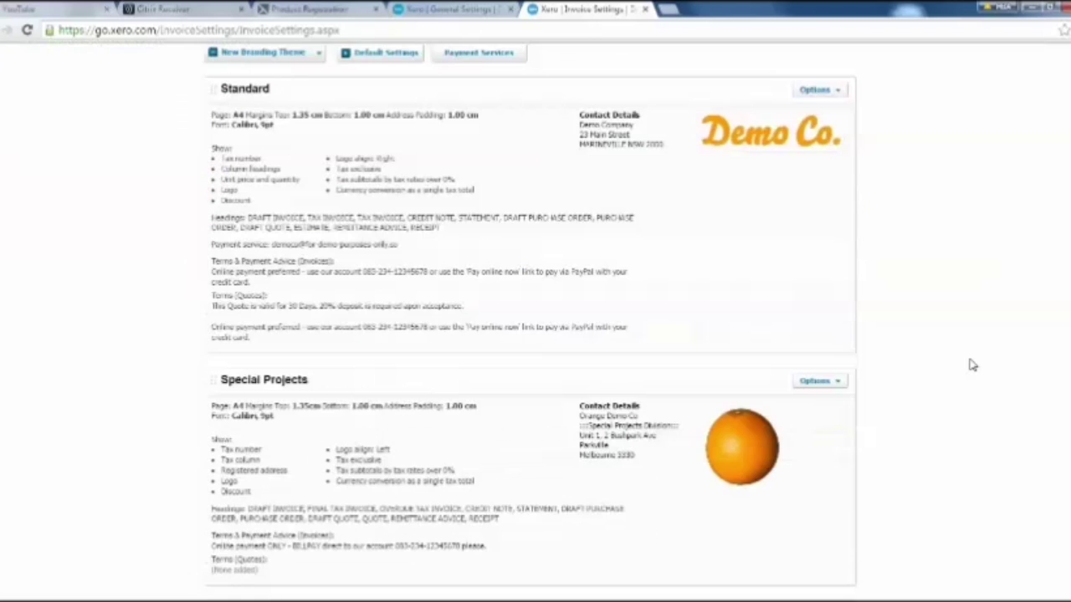
scroll(972, 365, up, 3)
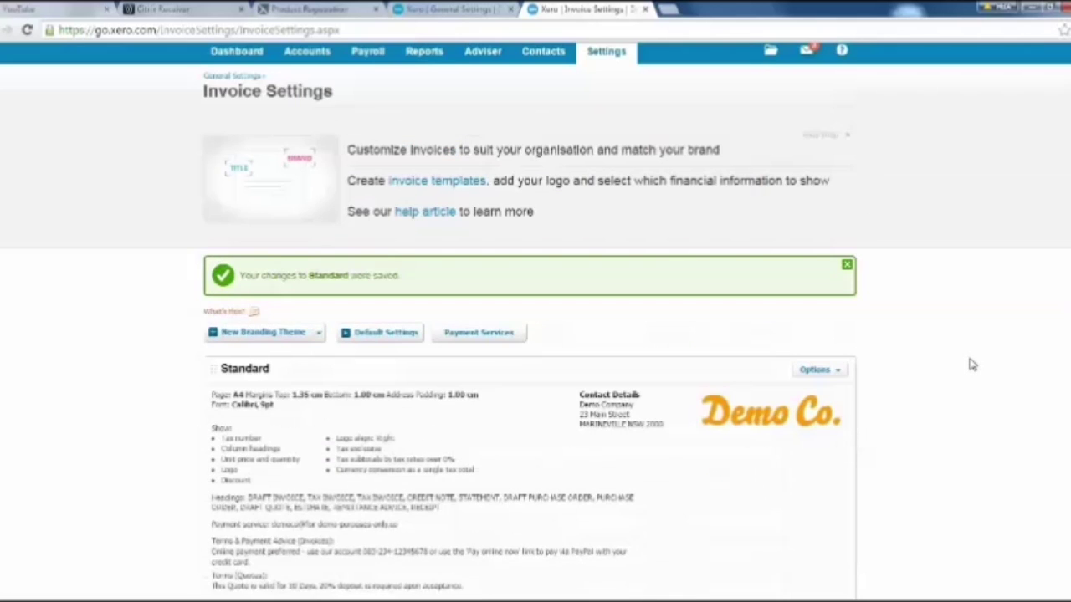
click(318, 334)
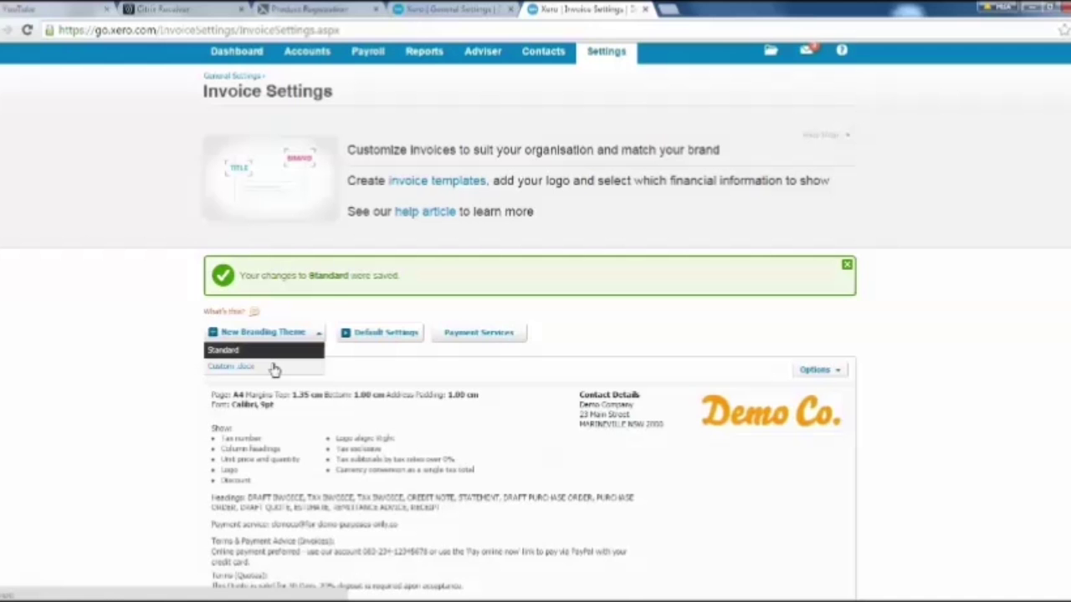
scroll(519, 555, down, 5)
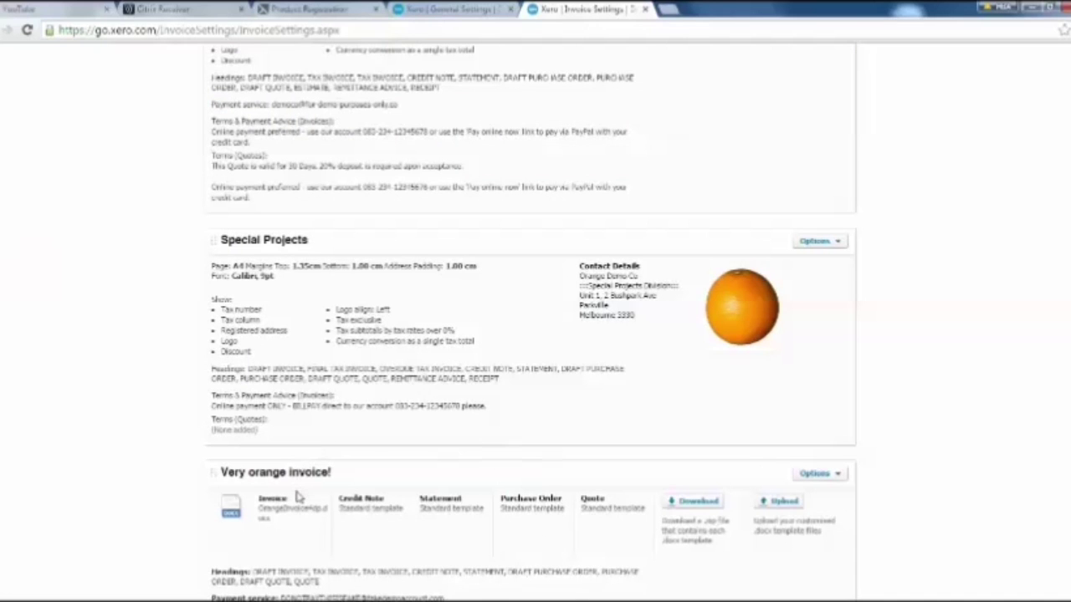
scroll(298, 497, up, 4)
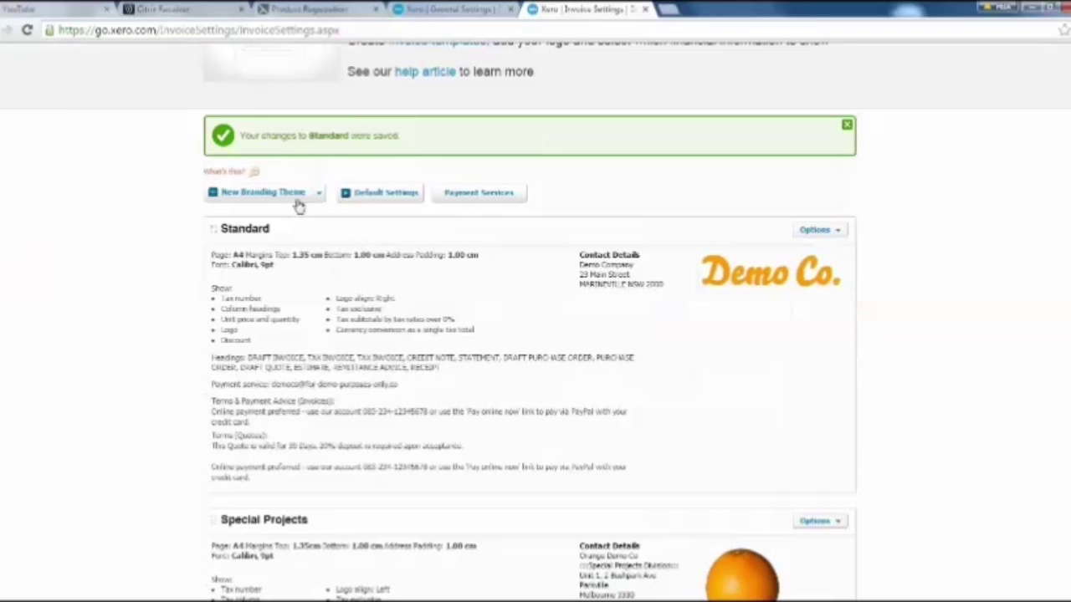
click(315, 197)
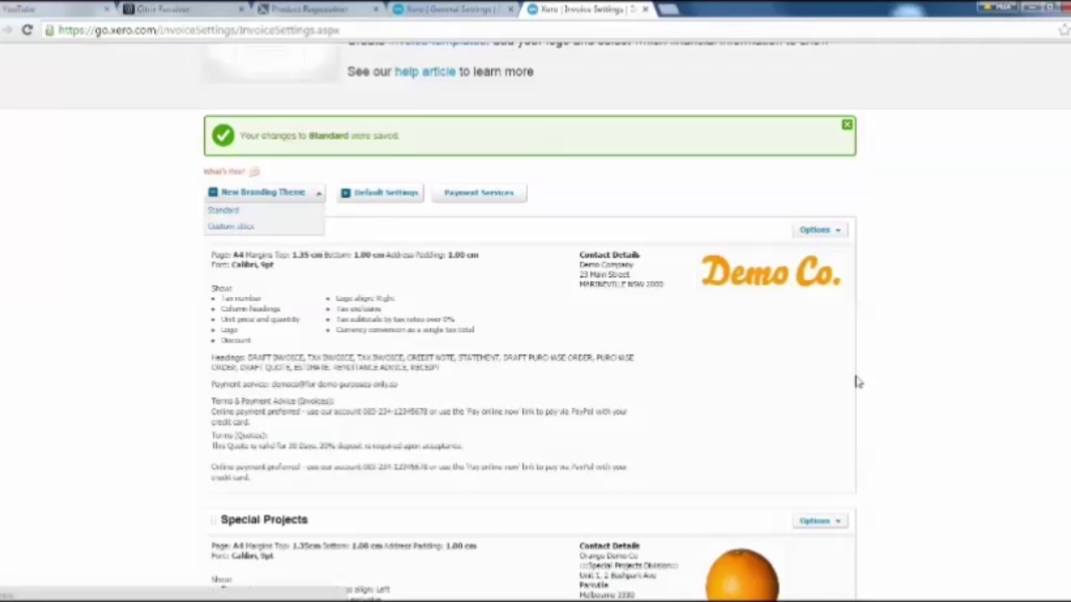
scroll(887, 401, down, 2)
scroll(887, 400, down, 2)
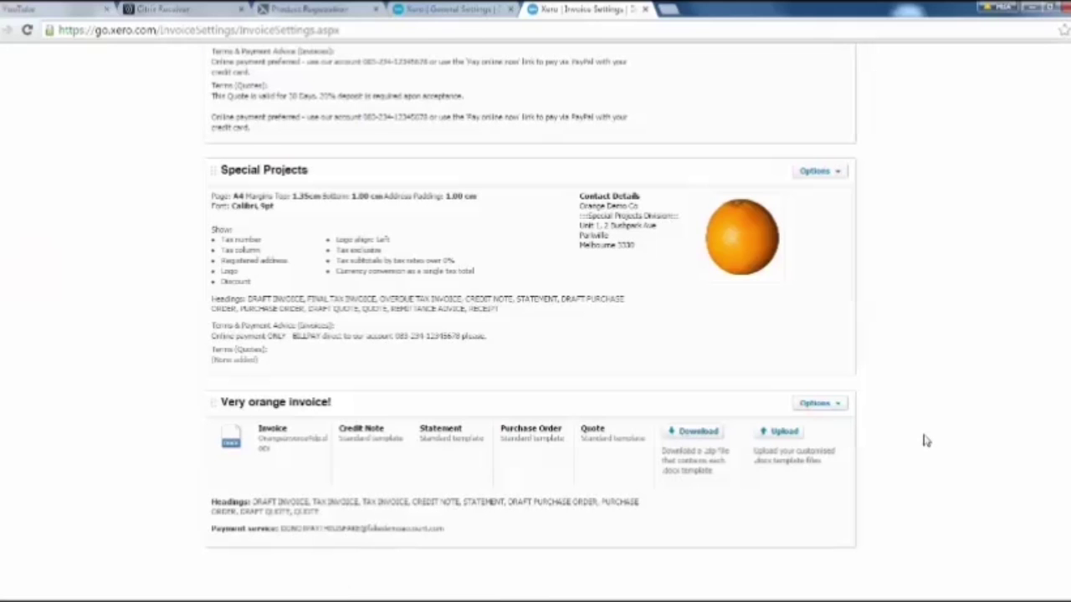
scroll(924, 441, up, 15)
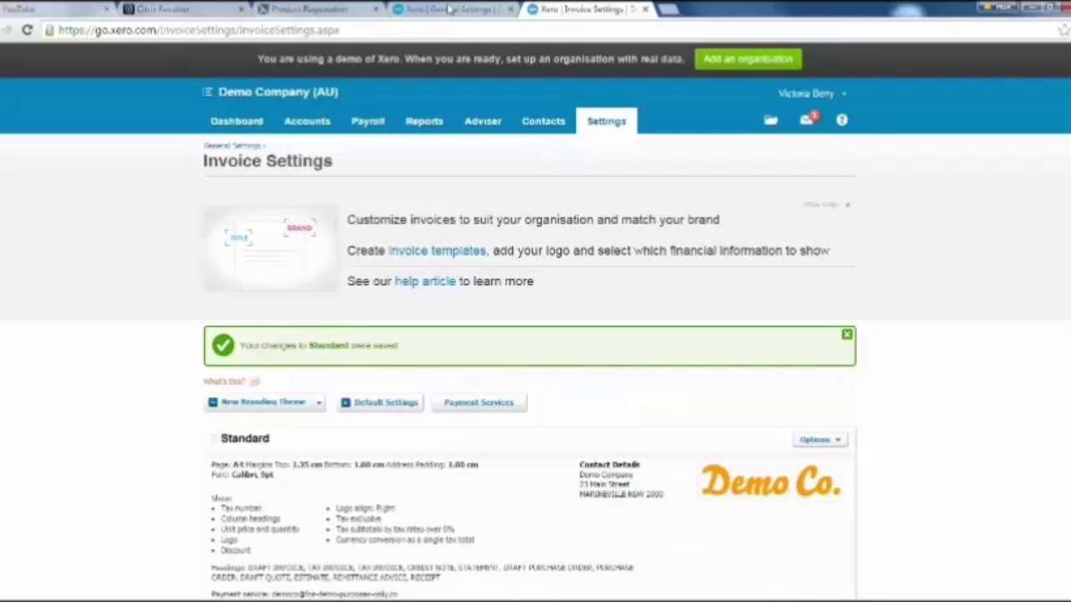
Step: Open the Ridgeway University invoice dated 24 Oct 2015 from the sales invoices awaiting payment
click(323, 126)
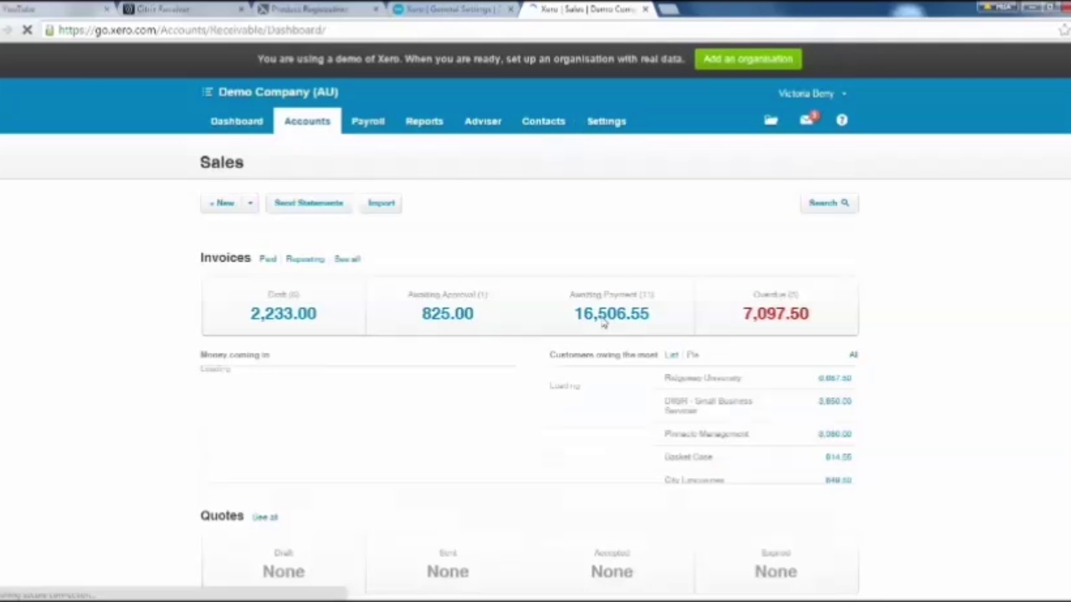
click(604, 325)
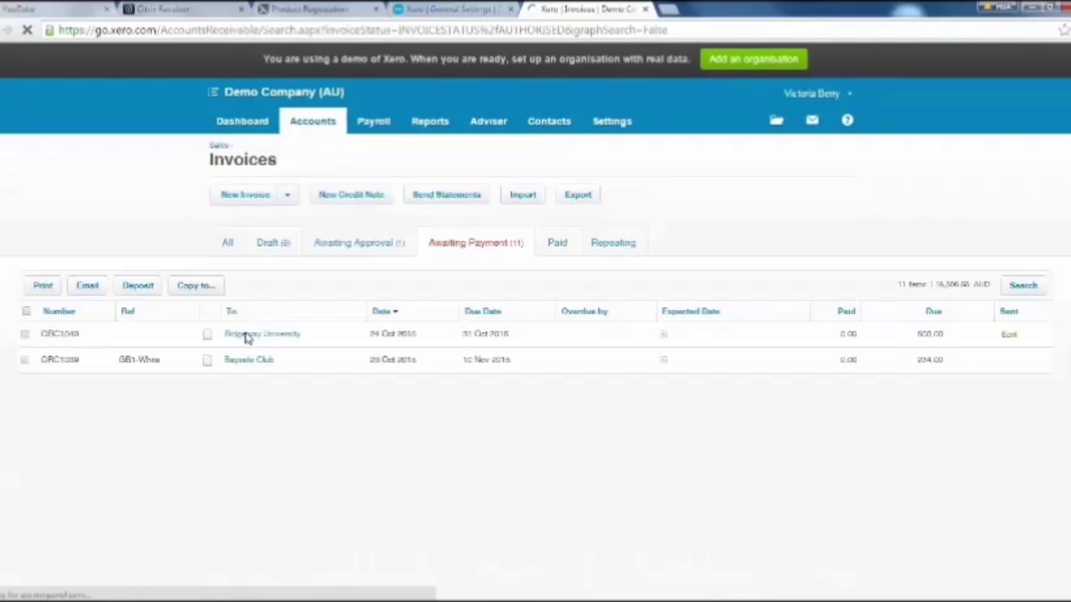
click(248, 336)
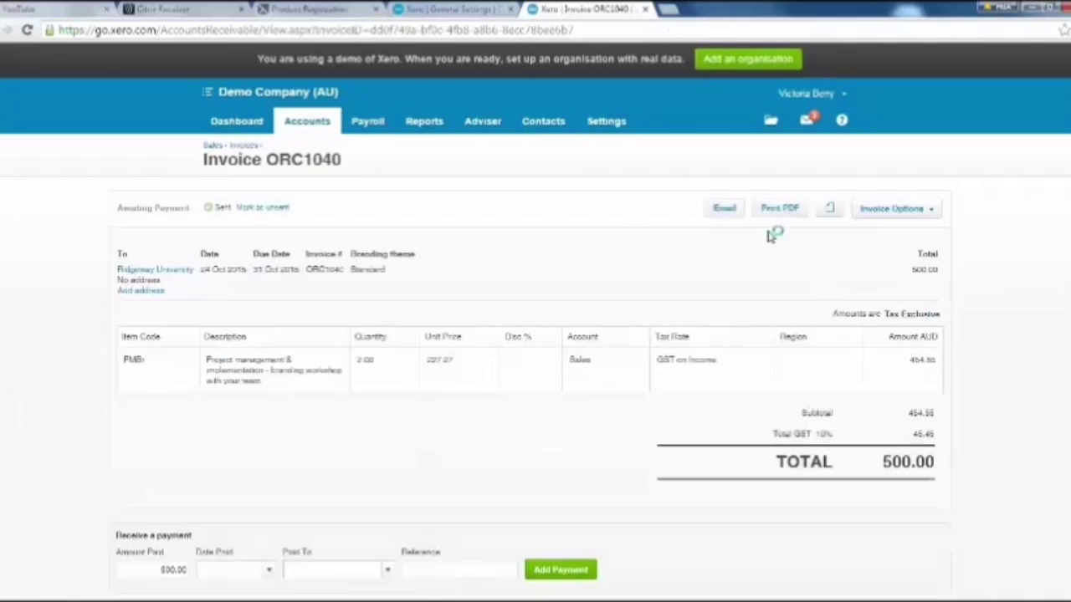
Step: Preview the Ridgeway University invoice as a PDF, check its online payment link to PayPal, and return to the invoice
click(774, 210)
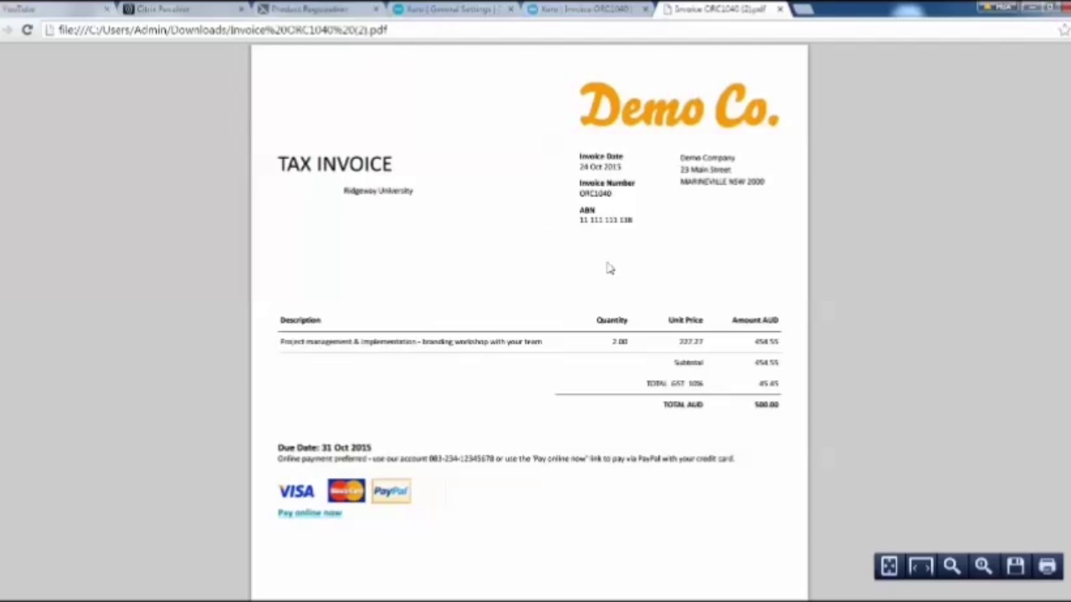
click(301, 517)
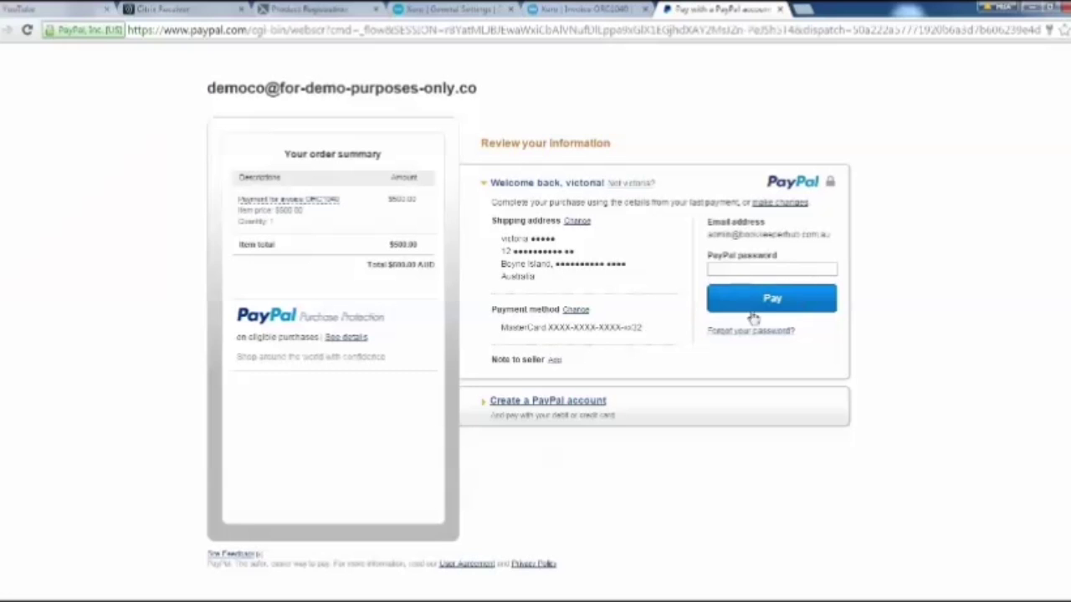
click(615, 12)
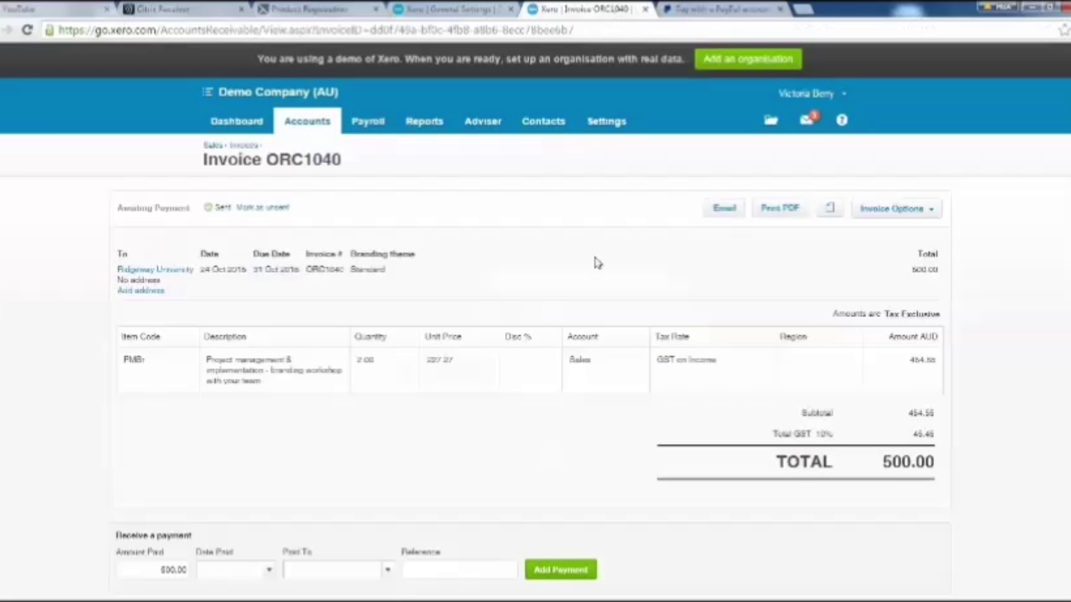
Step: Update the Ridgeway University invoice to use the "Very orange invoice!" branding theme and preview it as a PDF
click(914, 209)
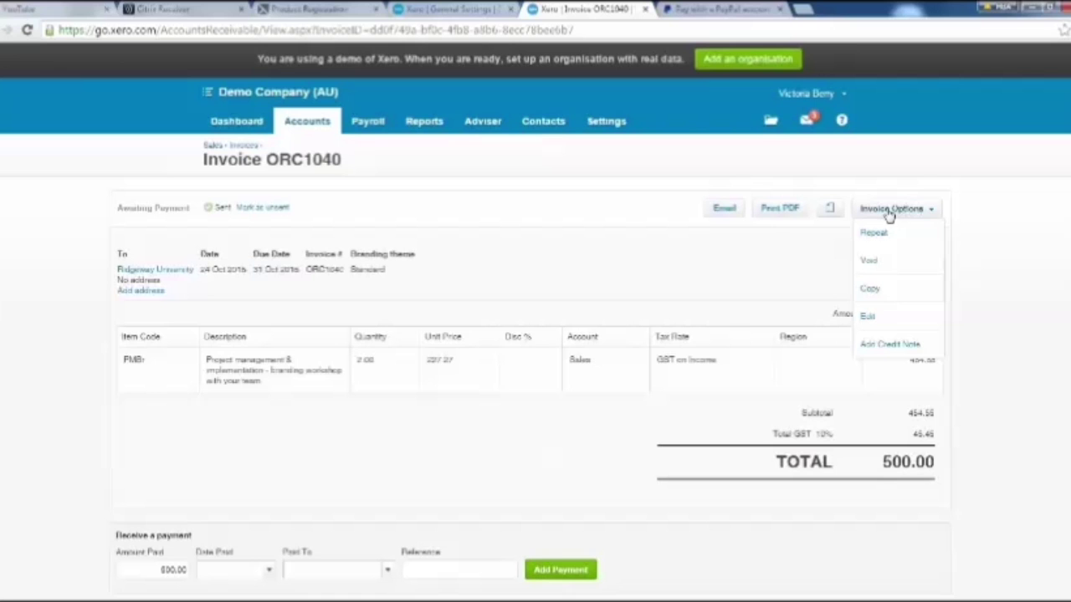
click(989, 291)
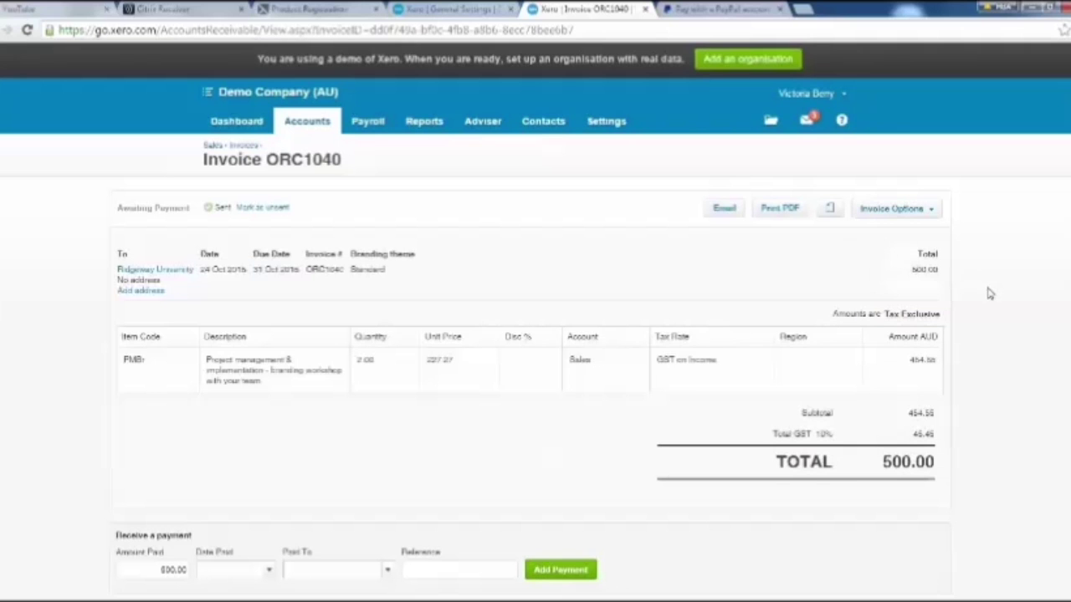
click(915, 210)
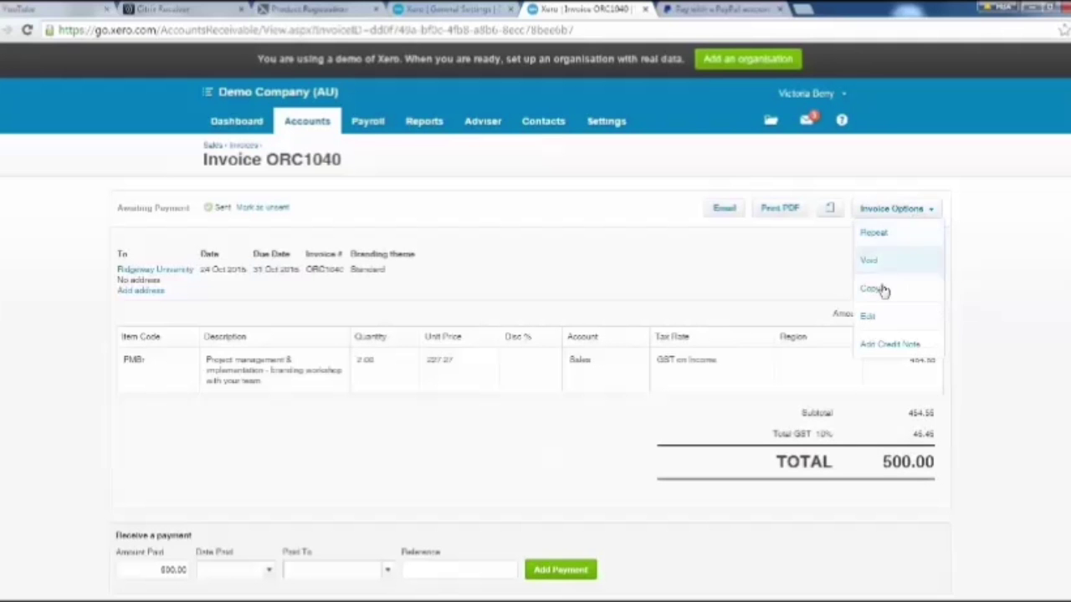
click(875, 316)
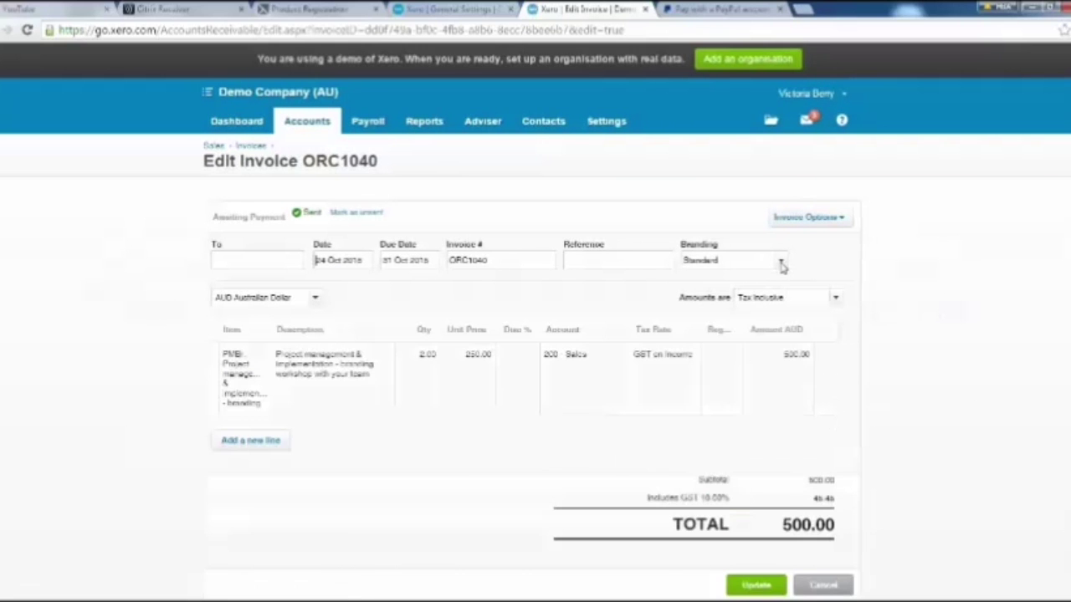
click(743, 261)
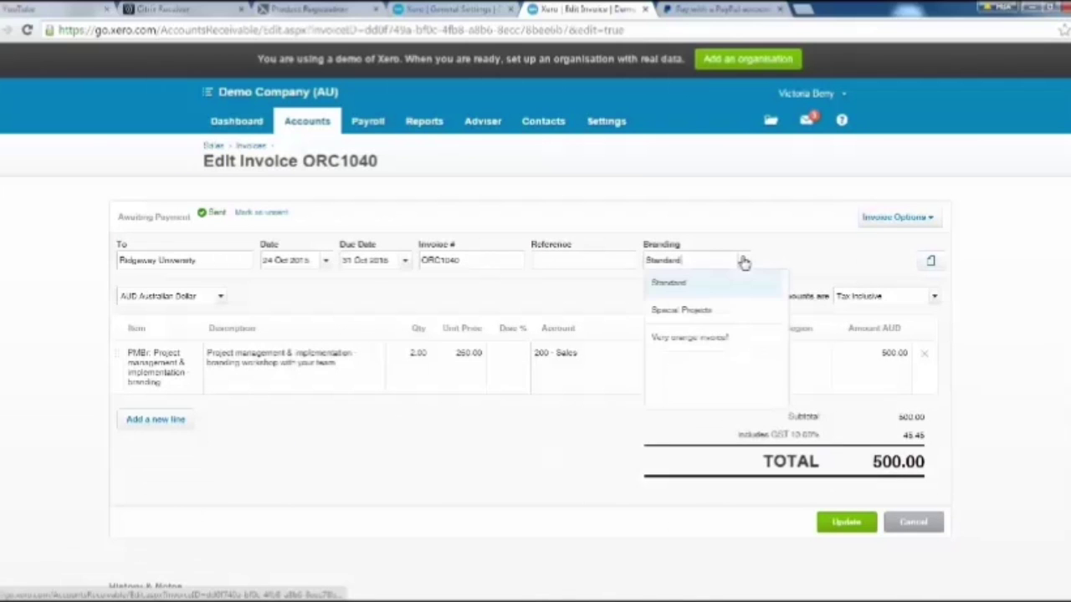
click(701, 342)
click(844, 521)
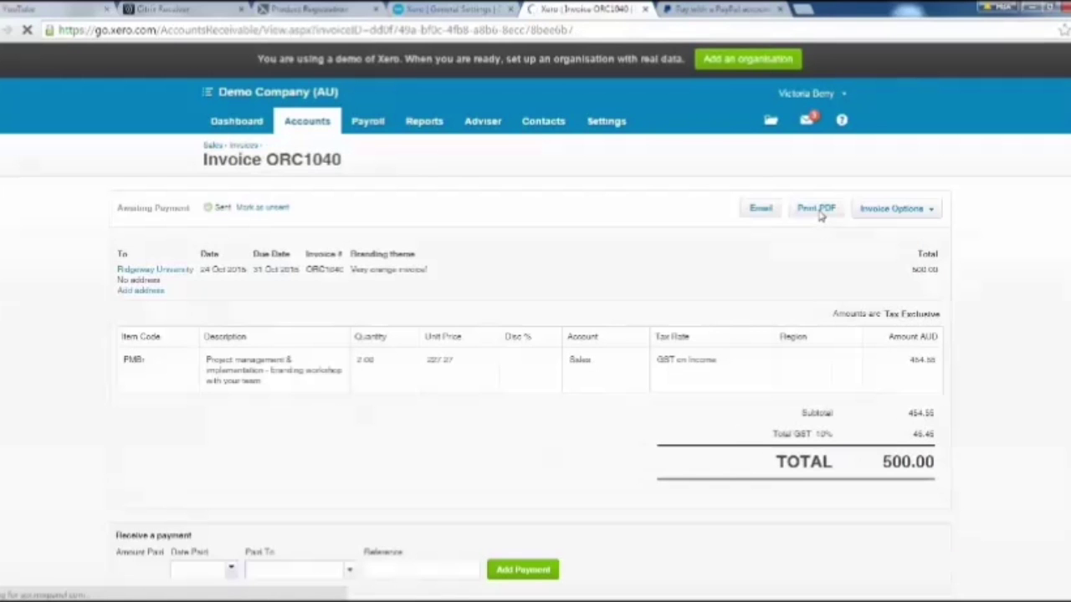
click(816, 209)
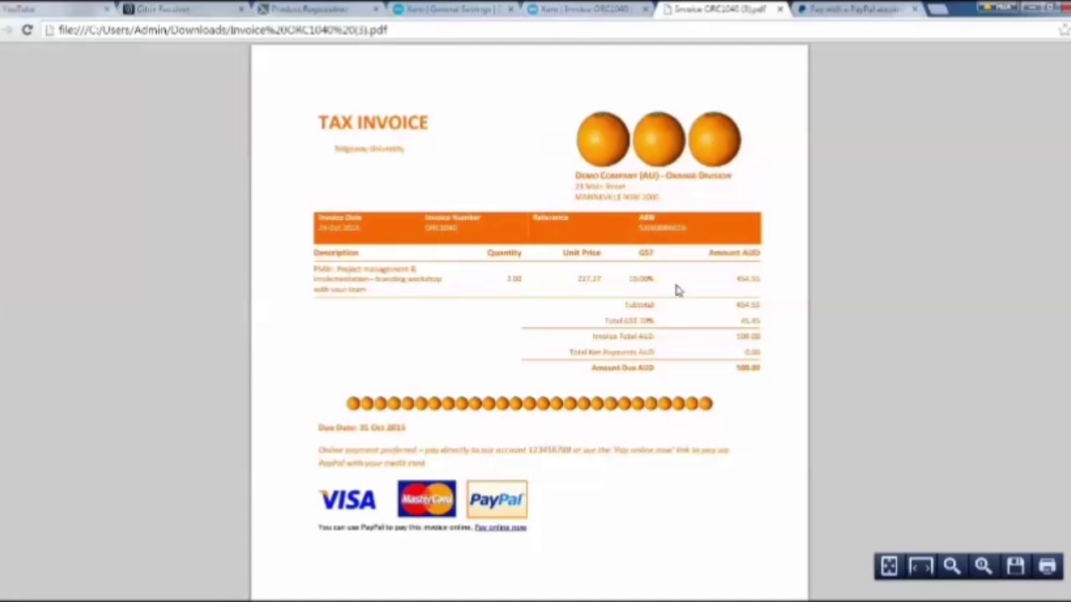